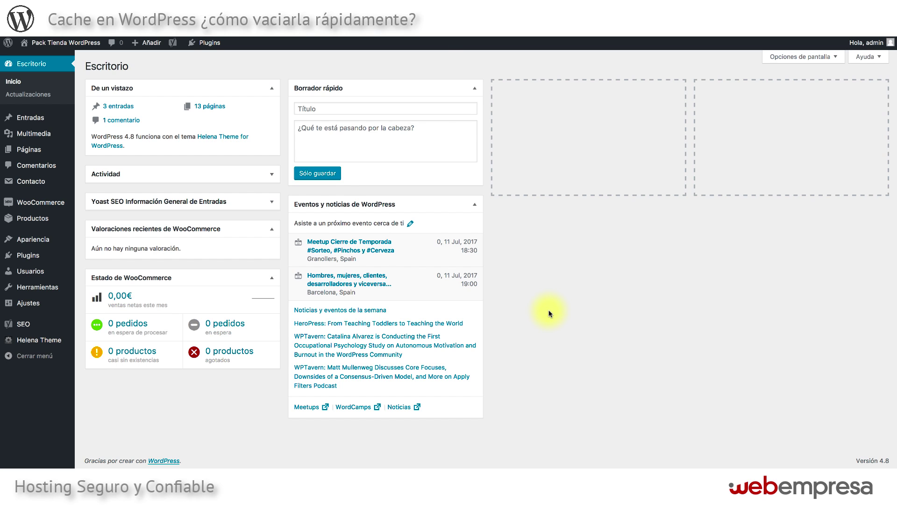
# Step: Open the store's public site, look over the home page and open the Quiénes somos page
pyautogui.moveTo(46, 309)
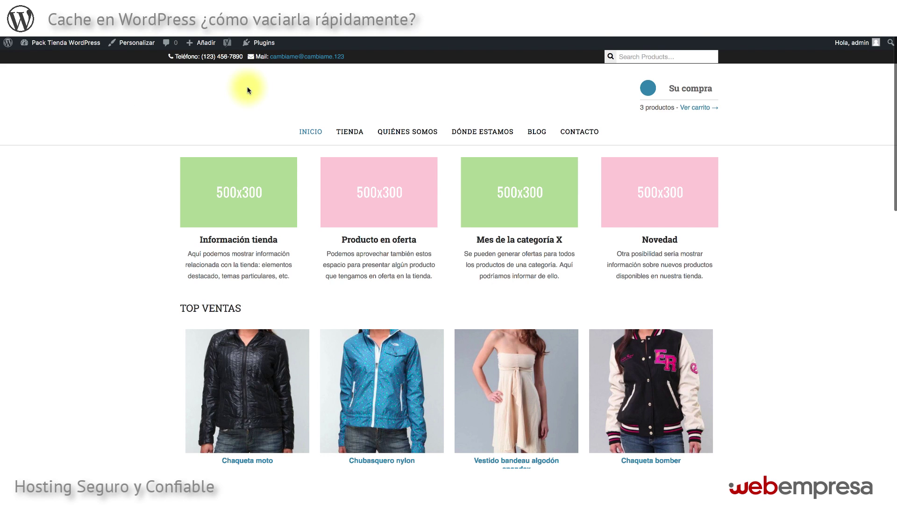
pyautogui.scroll(-10, 281, 168)
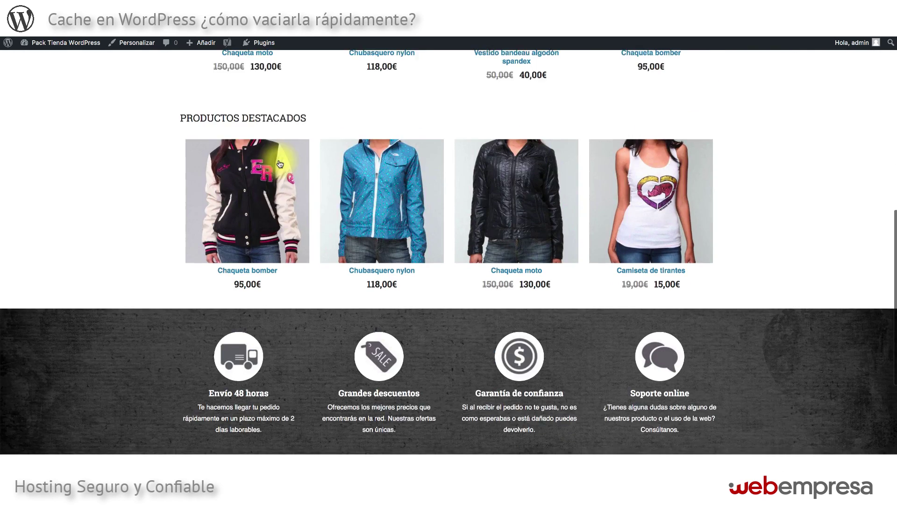
pyautogui.scroll(9, 310, 163)
pyautogui.scroll(2, 309, 161)
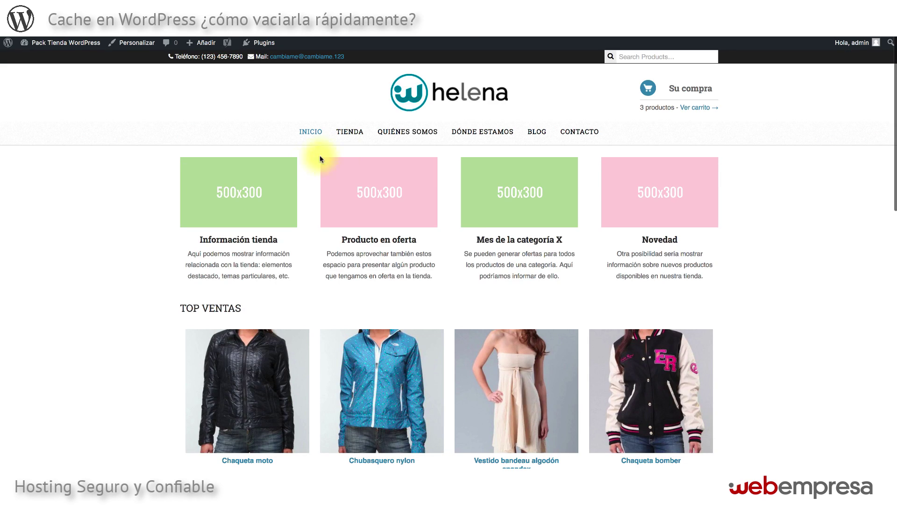
pyautogui.click(429, 133)
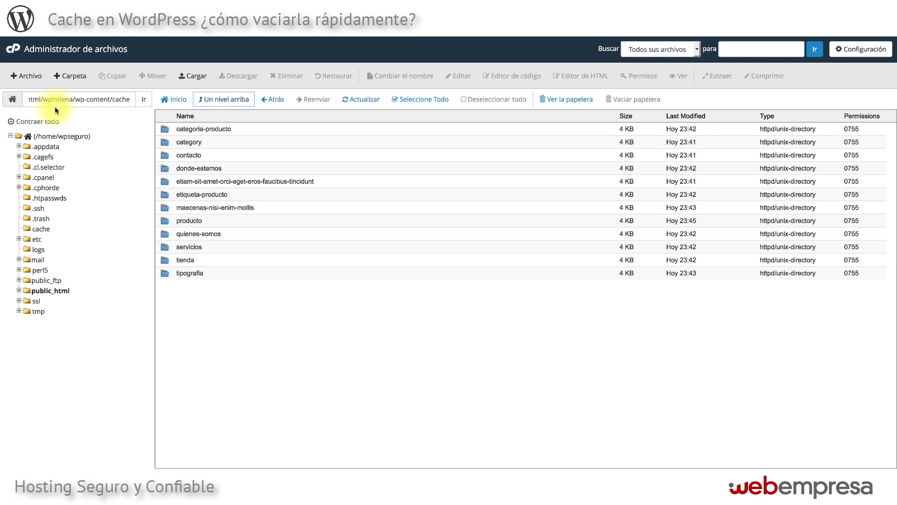
# Step: In the cPanel file manager, view the cached page folders under supercache and go back up to wp-content/cache
pyautogui.click(77, 101)
pyautogui.write('/supercache/wps')
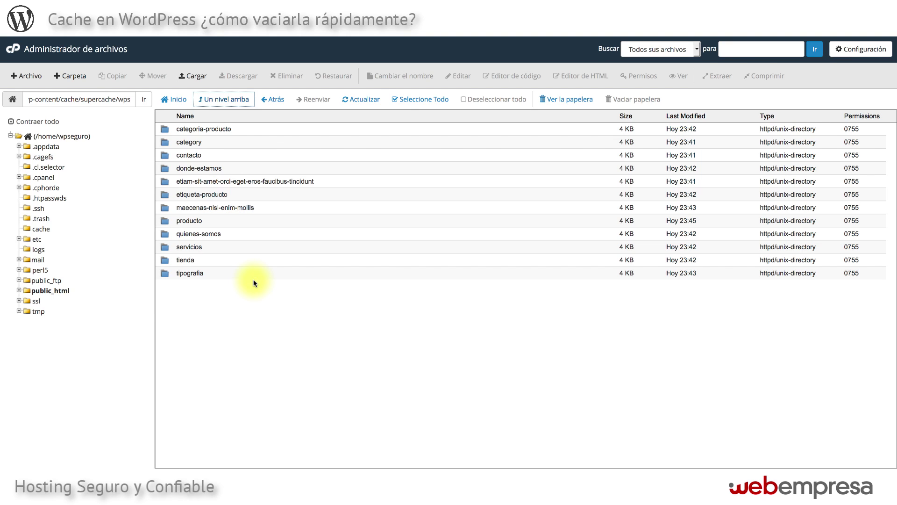
pyautogui.click(233, 100)
pyautogui.click(232, 100)
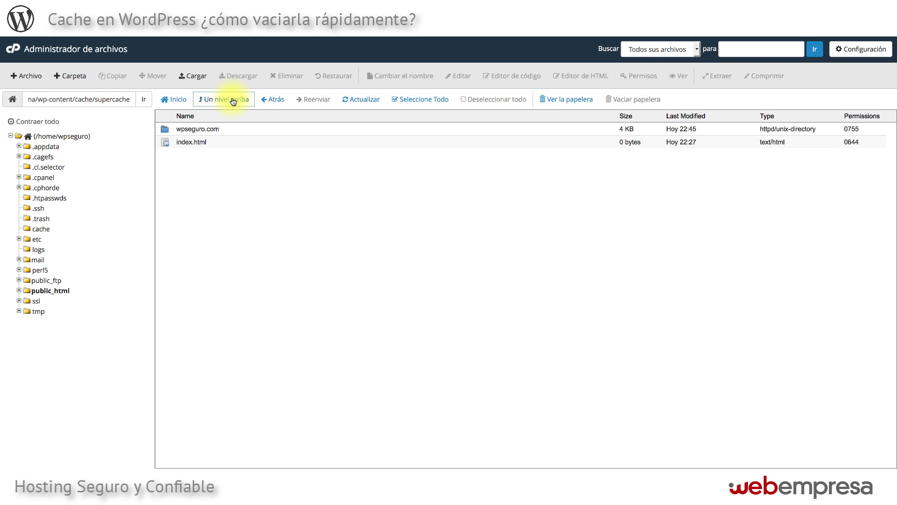
pyautogui.click(233, 101)
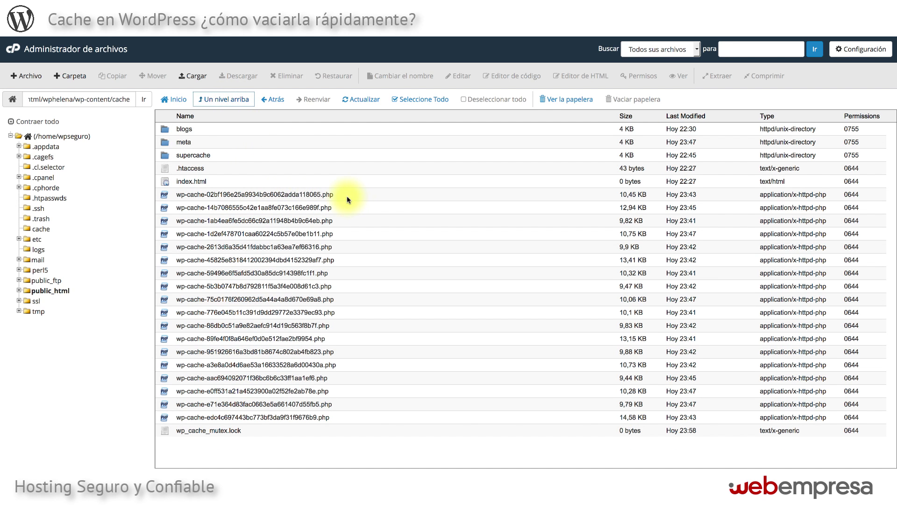
# Step: Compress all the wp-cache PHP files in wp-content/cache into a zip archive
pyautogui.click(347, 196)
pyautogui.keyDown('shift'); pyautogui.click(335, 416); pyautogui.keyUp('shift')
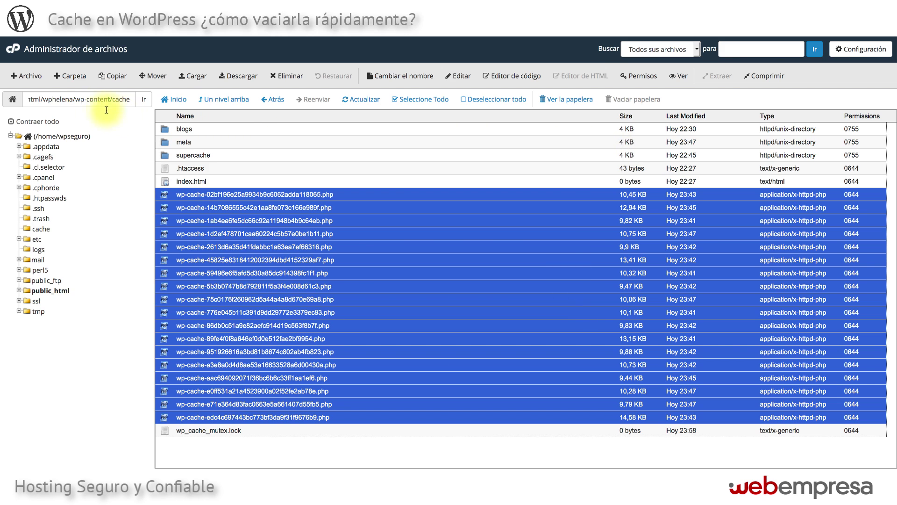
pyautogui.click(765, 75)
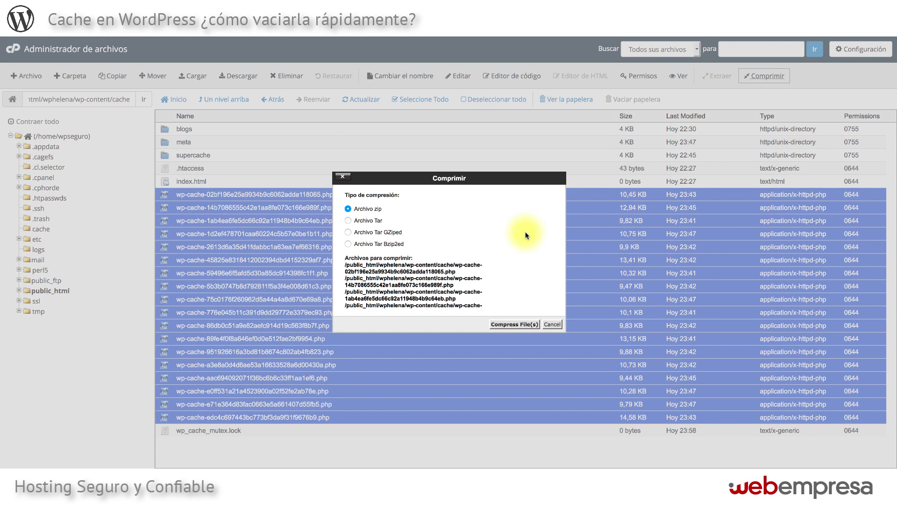
pyautogui.click(521, 326)
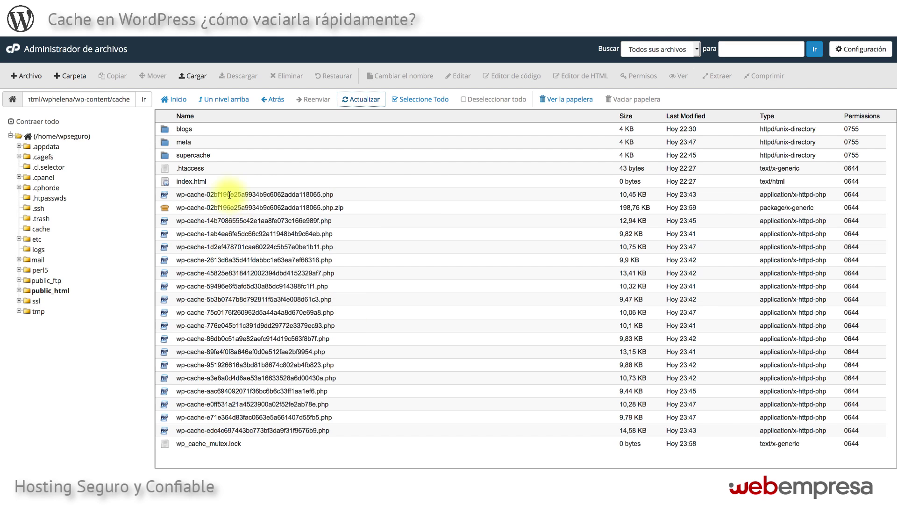
# Step: Permanently delete the zip archive of the wp-cache files, bypassing the trash
pyautogui.click(391, 208)
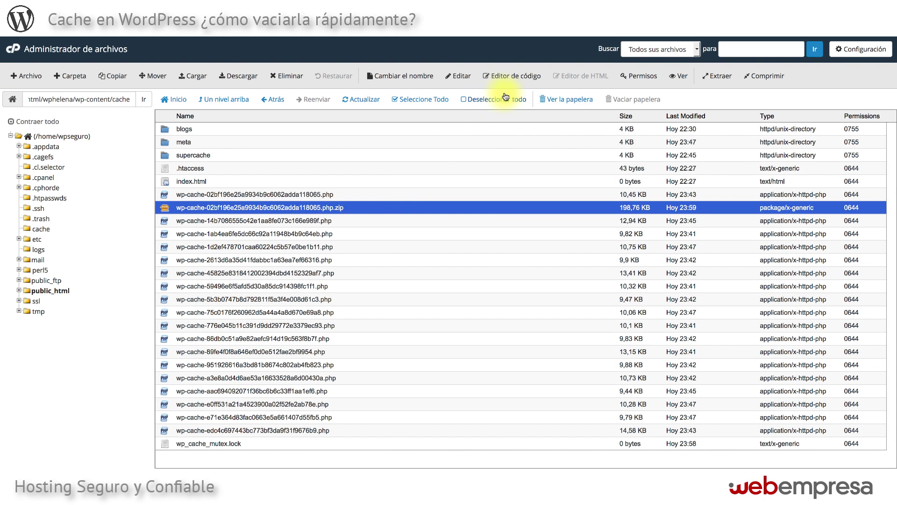
pyautogui.click(277, 76)
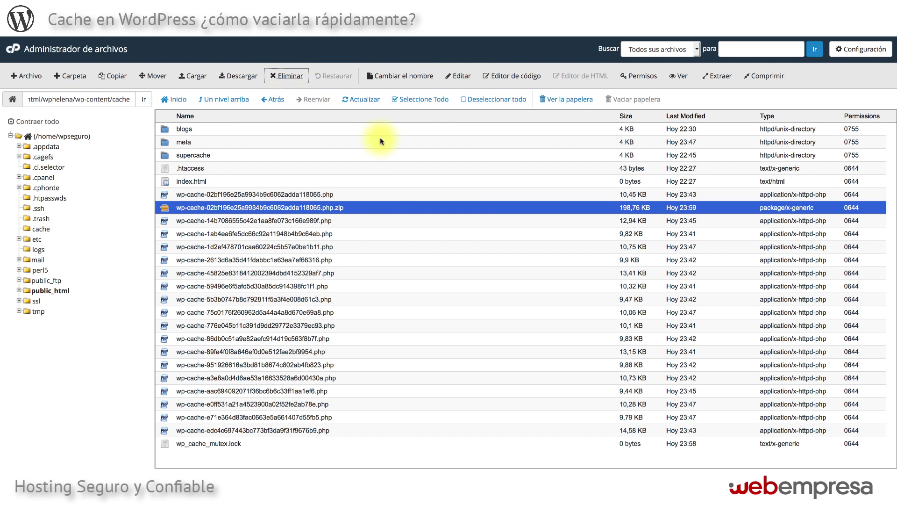
pyautogui.moveTo(416, 260); pyautogui.dragTo(422, 260)
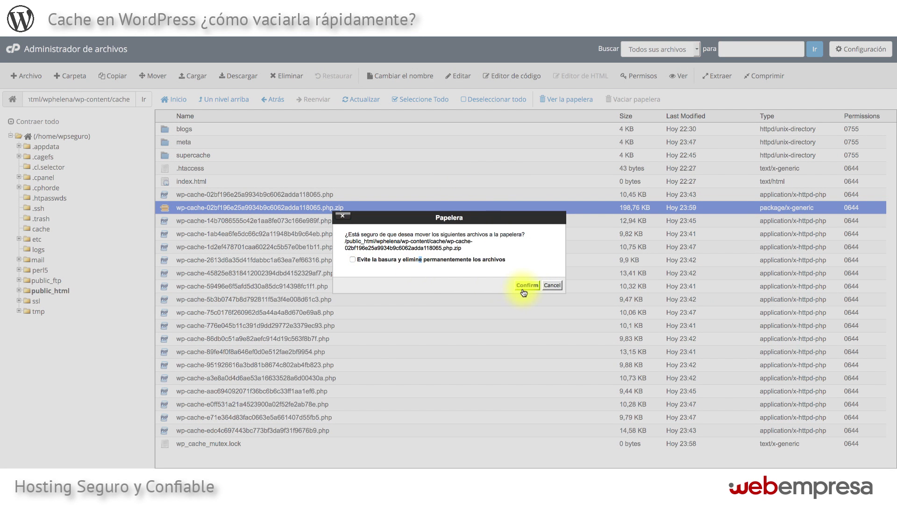
pyautogui.click(353, 260)
pyautogui.click(527, 285)
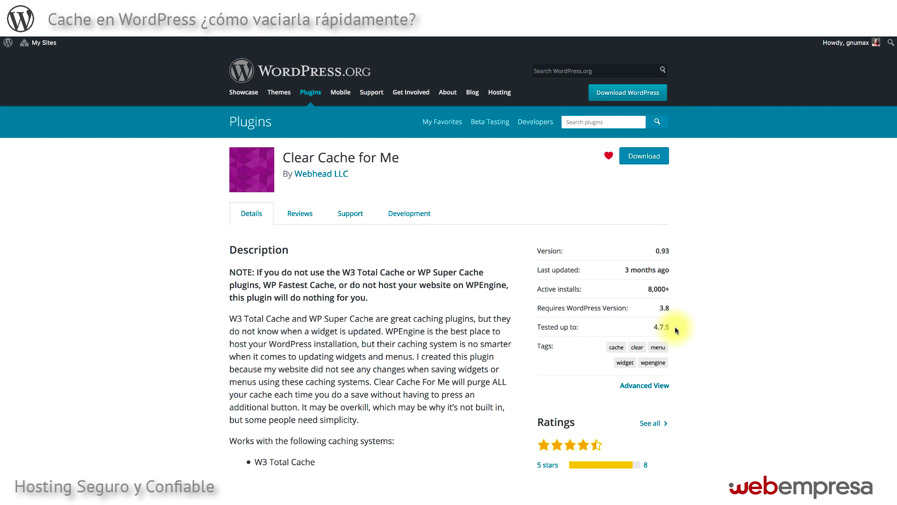
# Step: Review the Clear Cache for Me page on WordPress.org and install that plugin in the site from a "cache clear" search
pyautogui.scroll(-1, 720, 312)
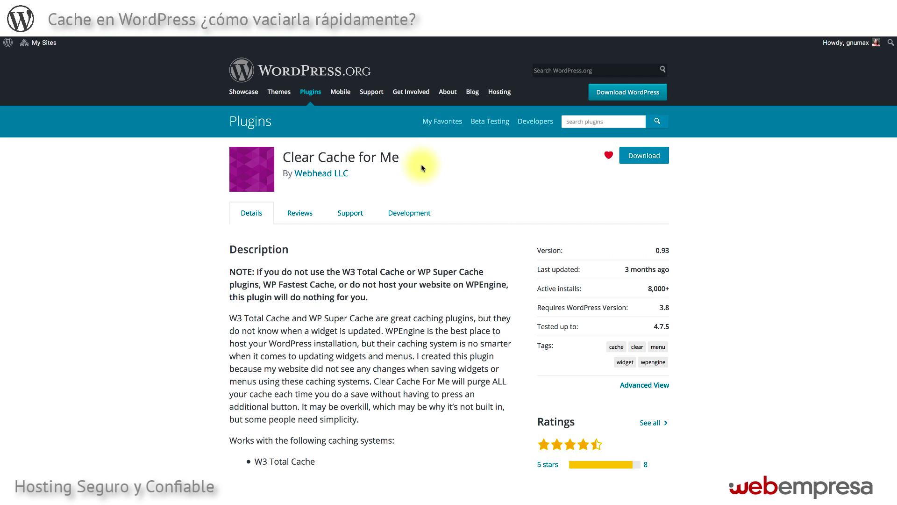
pyautogui.scroll(1, 390, 149)
pyautogui.scroll(1, 391, 148)
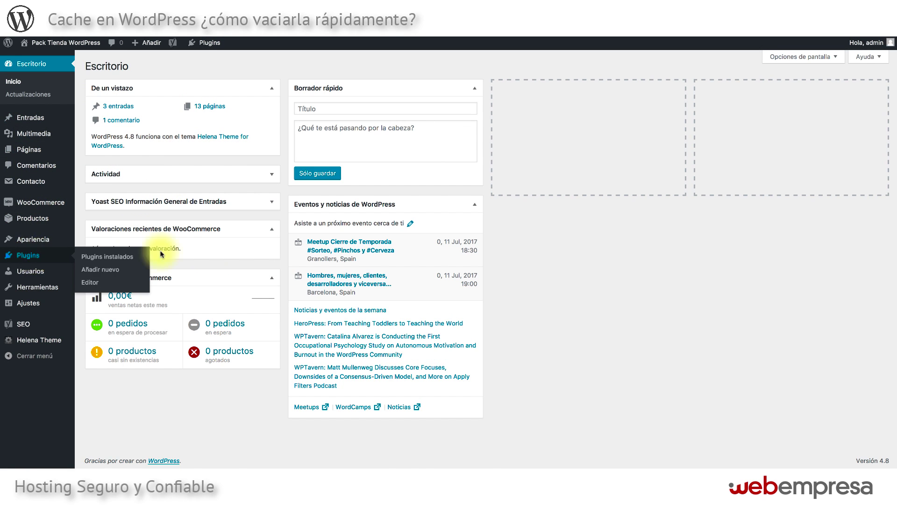
pyautogui.click(112, 256)
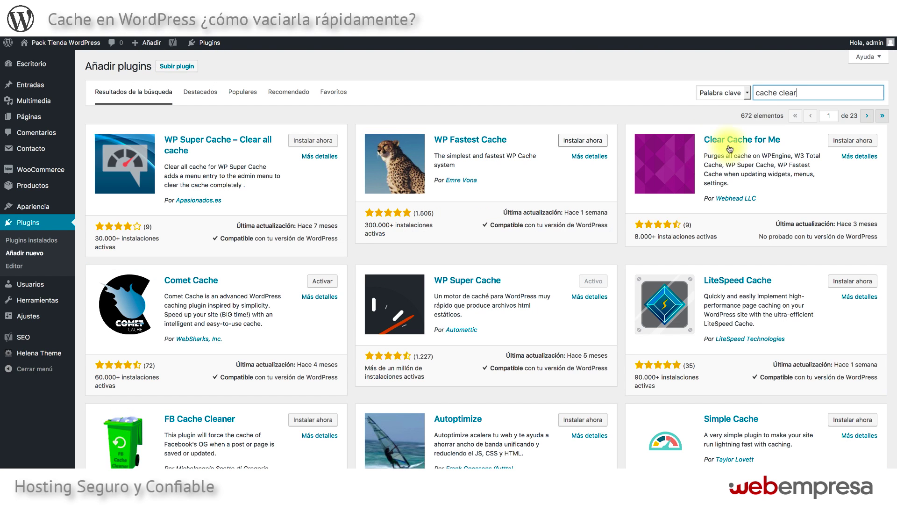
pyautogui.click(848, 141)
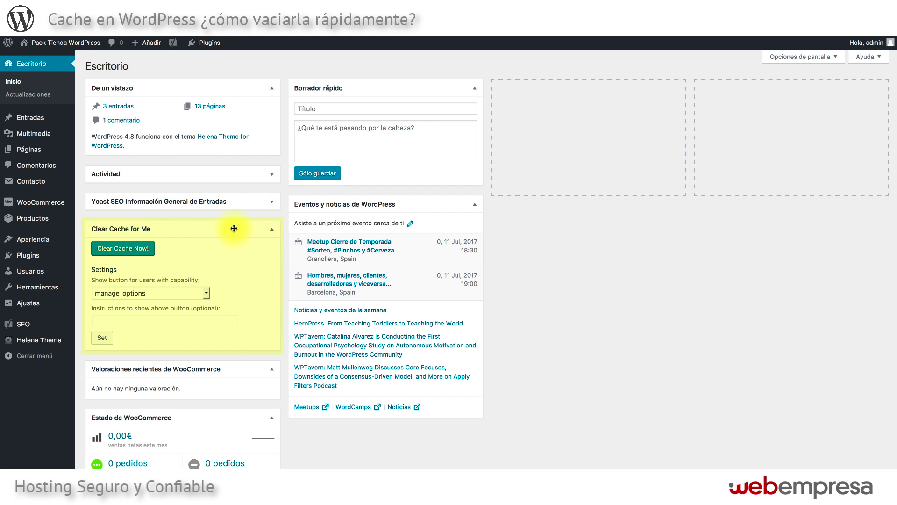
# Step: Browse the user capabilities available for showing the button in the Clear Cache for Me dashboard widget, leaving manage_options selected
pyautogui.moveTo(234, 231); pyautogui.dragTo(233, 227)
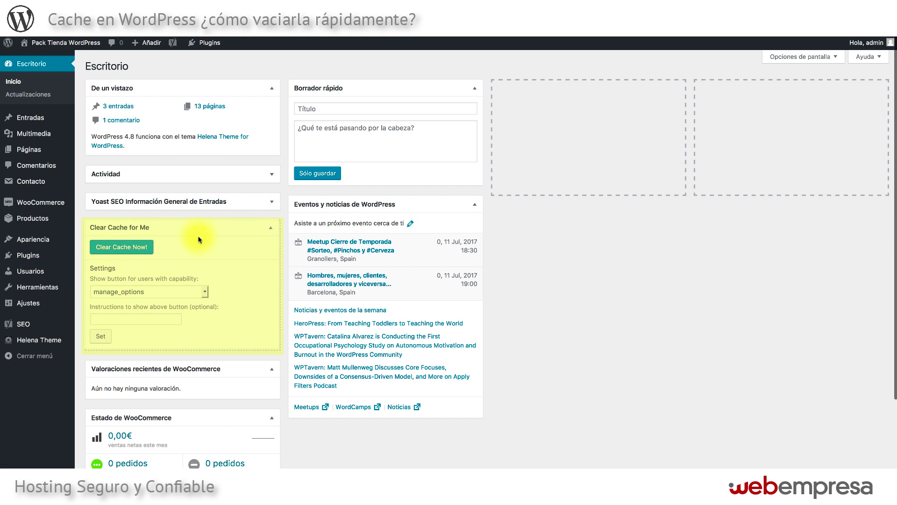
pyautogui.click(136, 249)
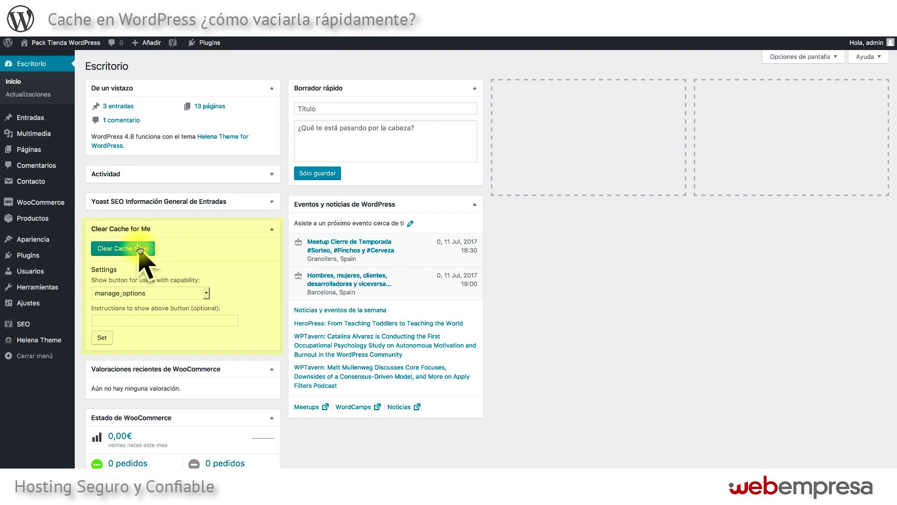
pyautogui.click(170, 295)
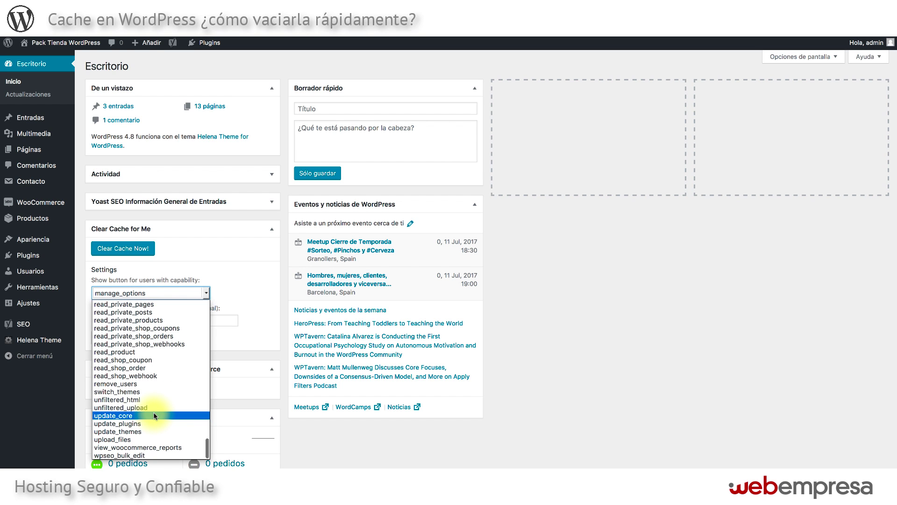
pyautogui.scroll(10, 138, 360)
pyautogui.scroll(5, 139, 361)
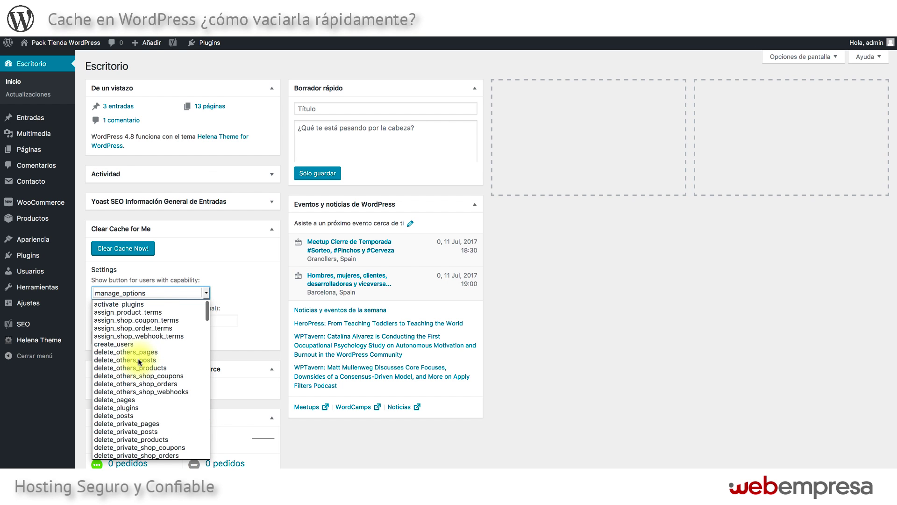
pyautogui.click(236, 298)
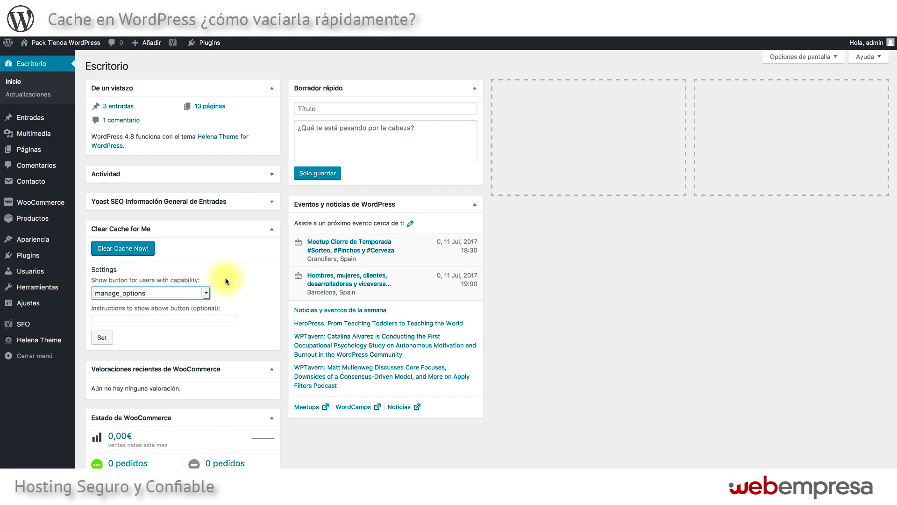
pyautogui.click(242, 275)
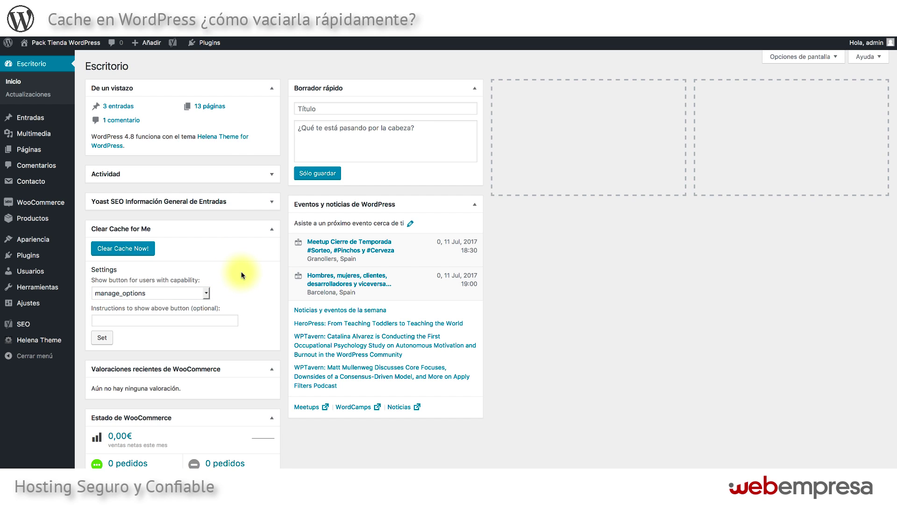
# Step: Switch to the cPanel file manager and open the supercache folder inside wp-content/cache
pyautogui.scroll(-1, 242, 274)
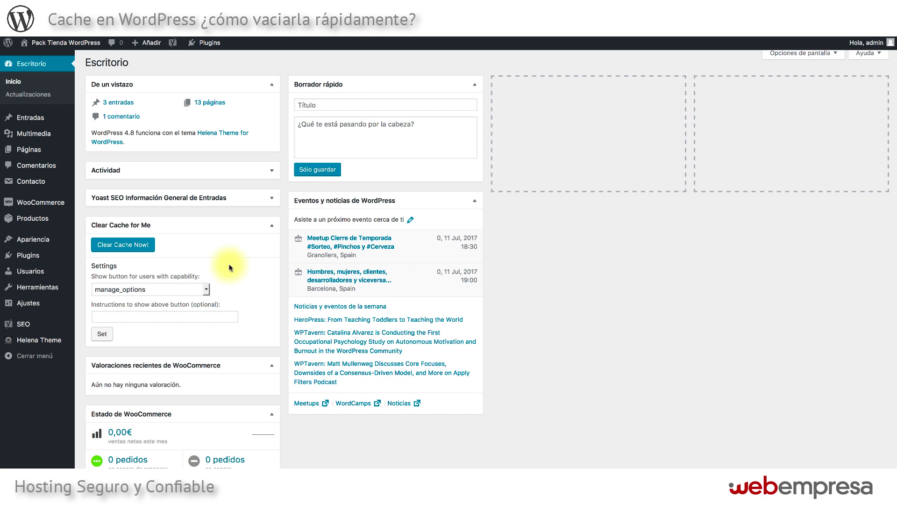
pyautogui.click(133, 246)
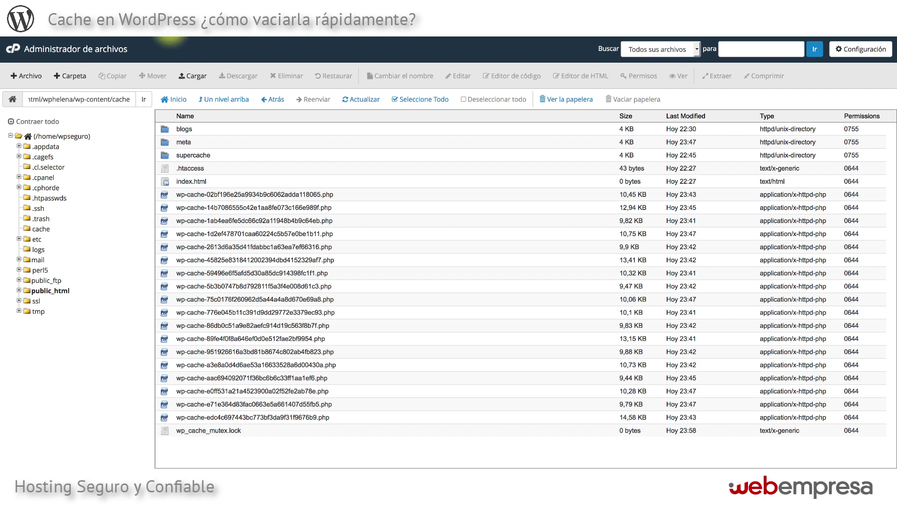
pyautogui.doubleClick(231, 156)
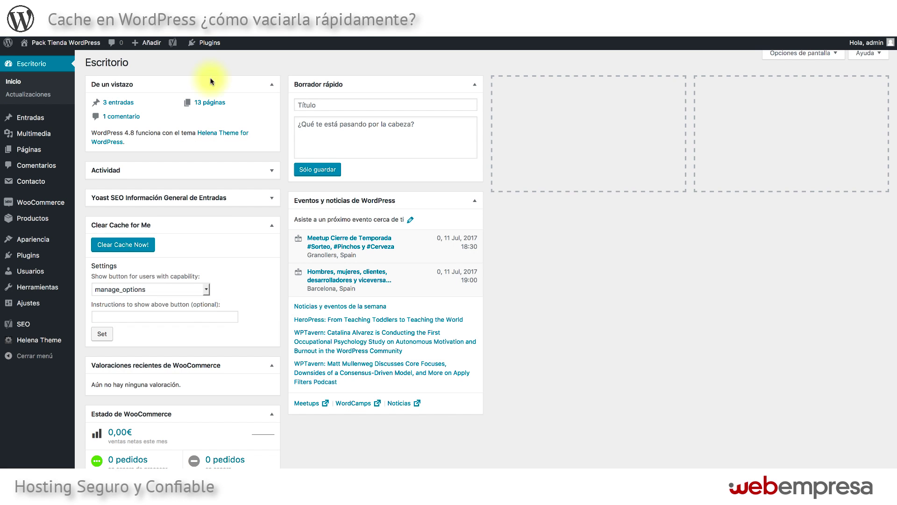
# Step: Return to the WordPress dashboard and clear the site cache with the Clear Cache for Me widget
pyautogui.click(124, 247)
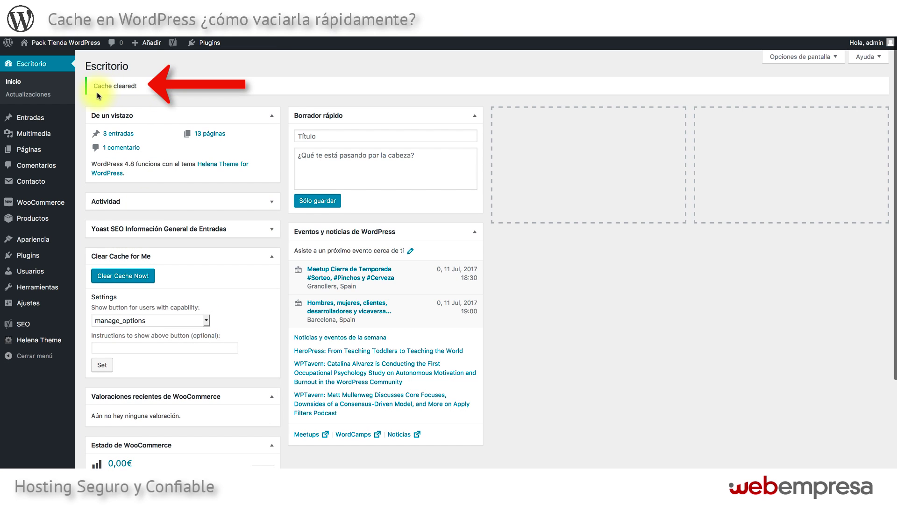
pyautogui.moveTo(136, 86); pyautogui.dragTo(95, 86)
pyautogui.click(134, 101)
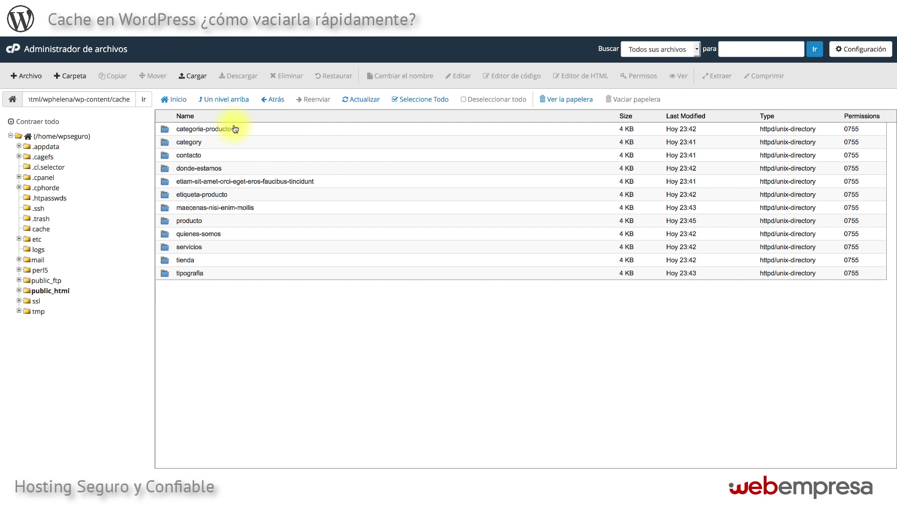
# Step: In the cPanel file manager, refresh the folder of cached pages and go back up to check its parent folders
pyautogui.click(364, 100)
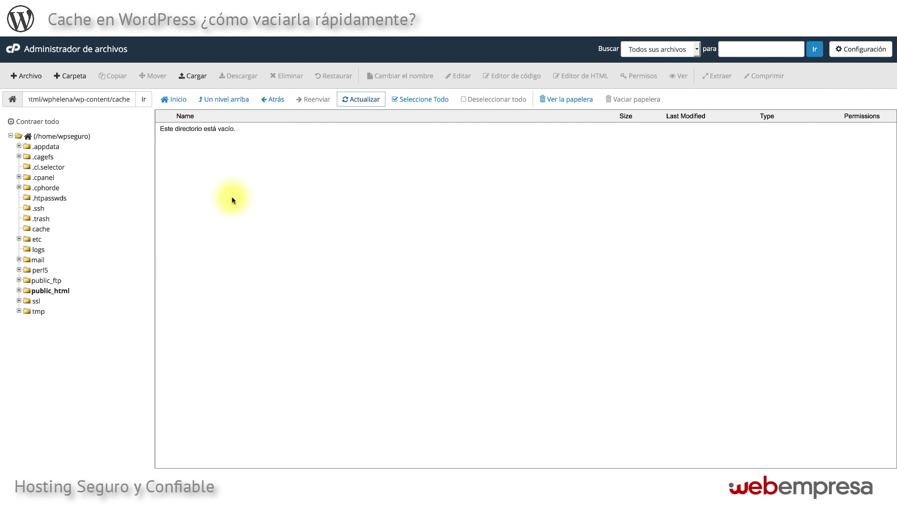
pyautogui.click(223, 101)
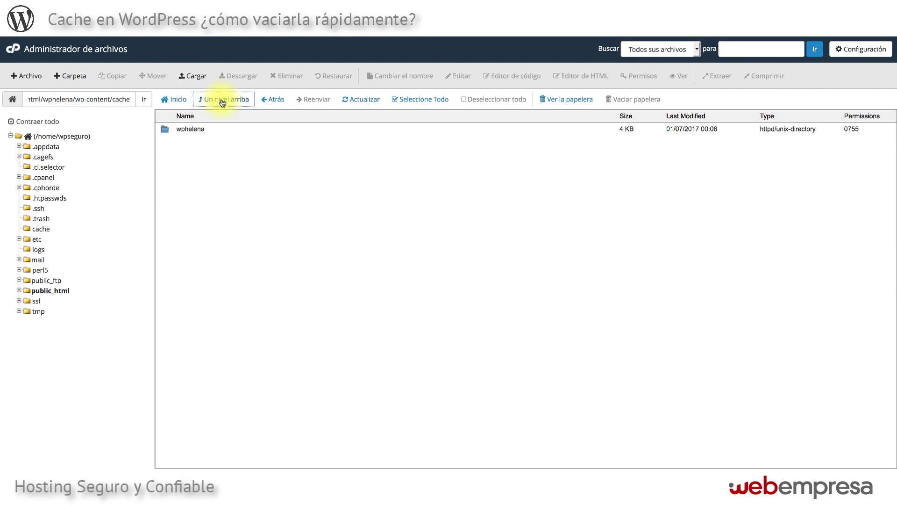
pyautogui.click(223, 100)
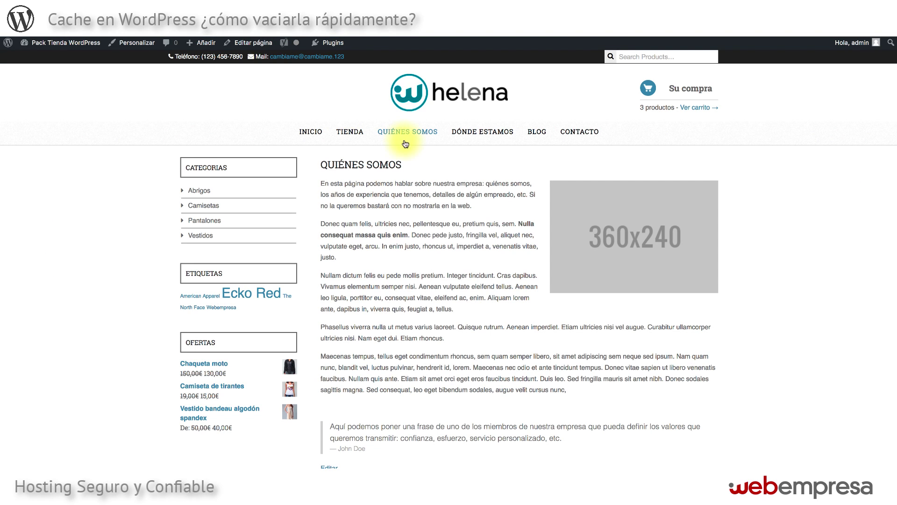
# Step: Visit the store's Dónde estamos and Contacto pages, and refresh the wp-content/cache listing in the cPanel file manager
pyautogui.click(491, 133)
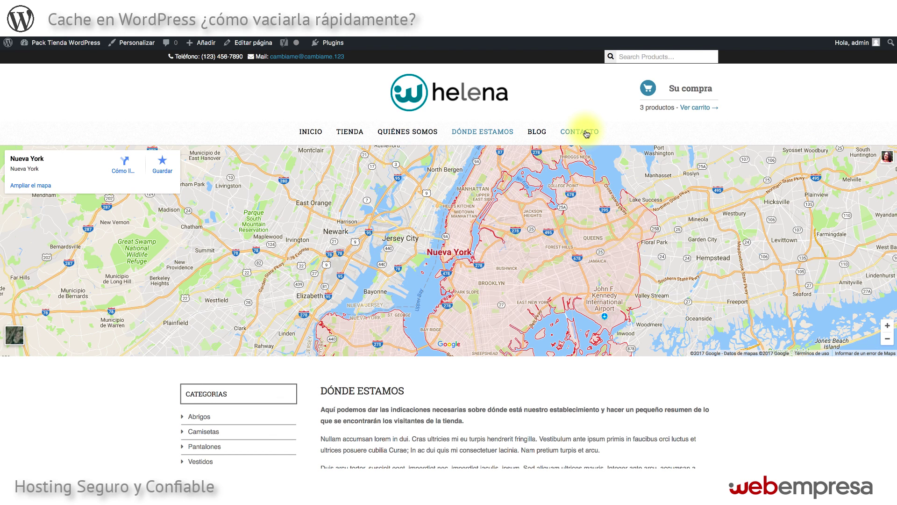
pyautogui.click(586, 133)
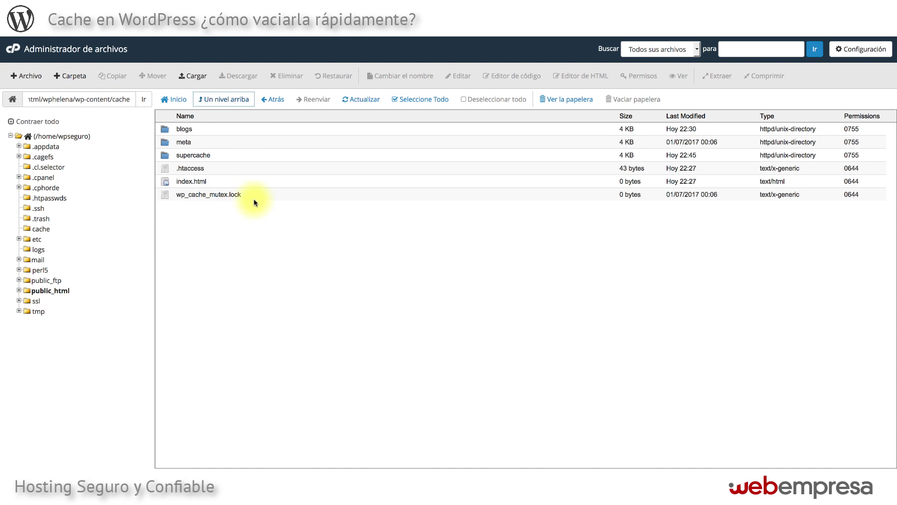
pyautogui.click(367, 100)
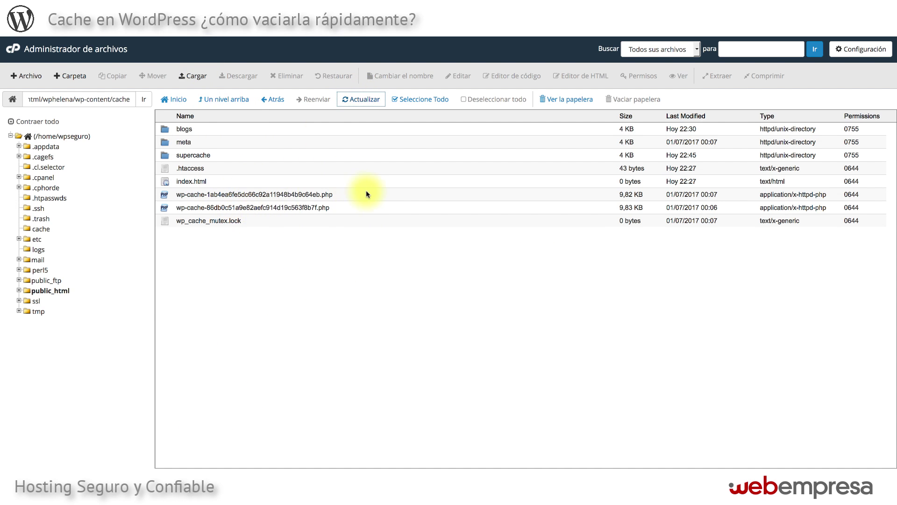
# Step: Inspect the two cached wp-cache PHP files in the wp-content/cache folder
pyautogui.click(360, 197)
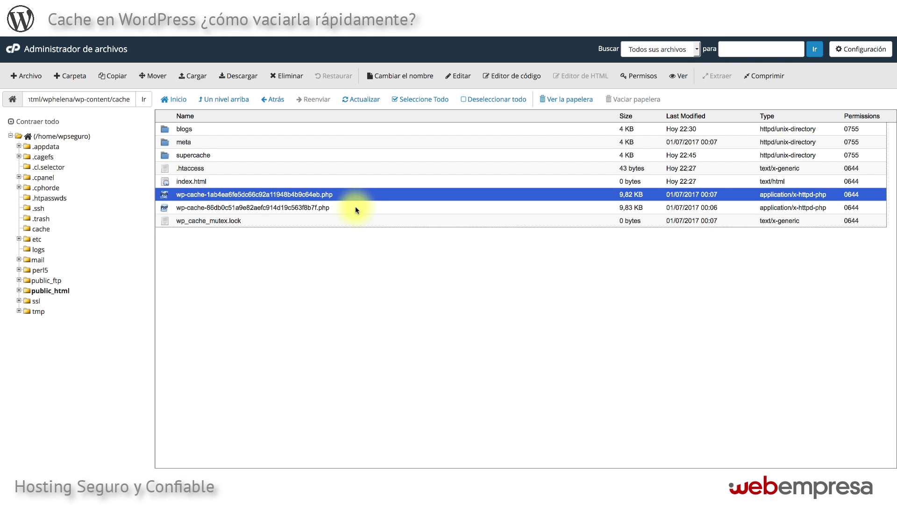
pyautogui.click(355, 207)
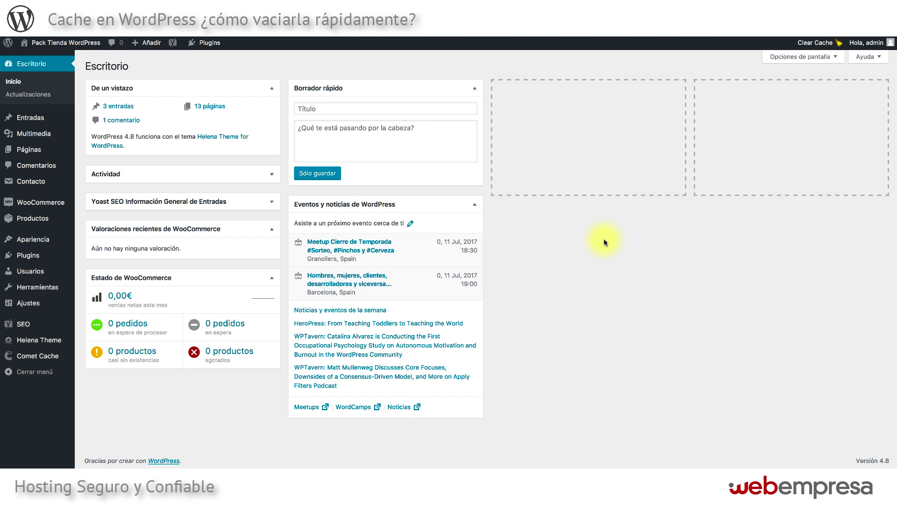
# Step: Switch to the WordPress dashboard, clear the site cache with Comet Cache's Clear Cache command and dismiss its notification
pyautogui.click(51, 360)
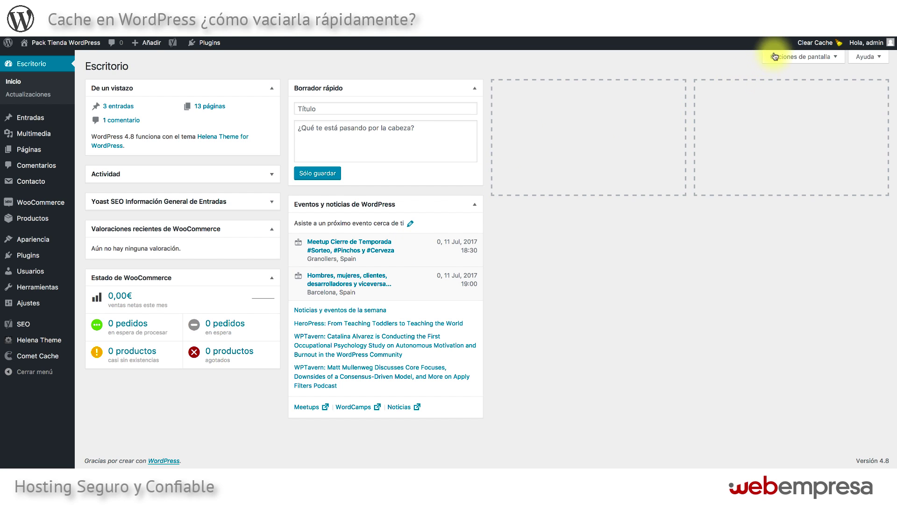
pyautogui.click(814, 45)
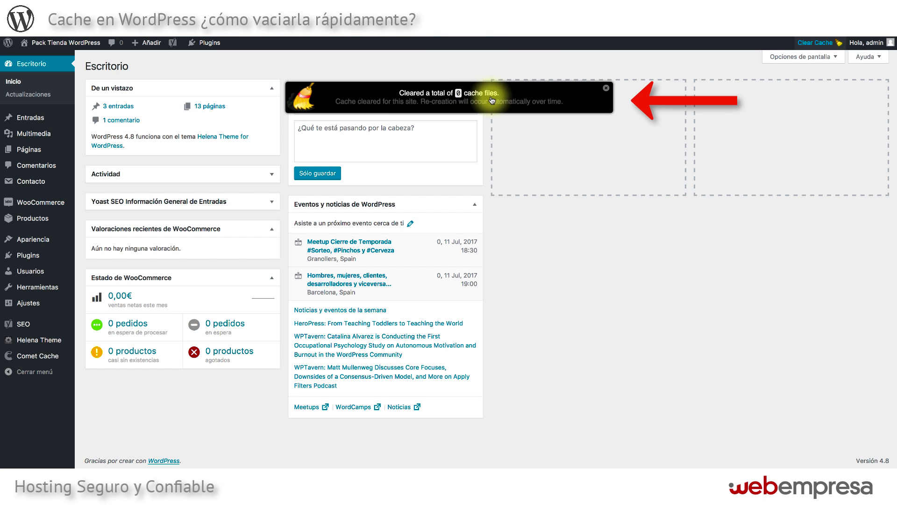
pyautogui.click(606, 88)
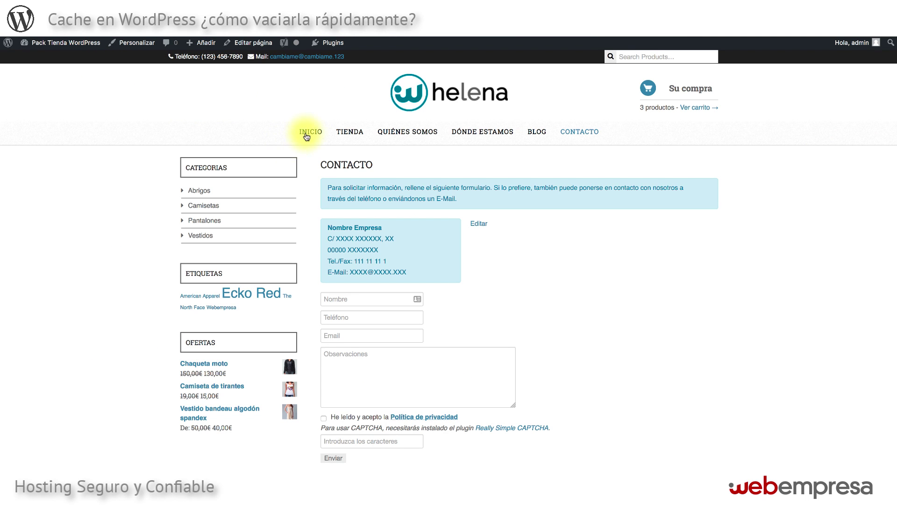
# Step: Open the store's Inicio page, look over its products and clear the site cache from the front end with Comet Cache
pyautogui.scroll(-1, 617, 151)
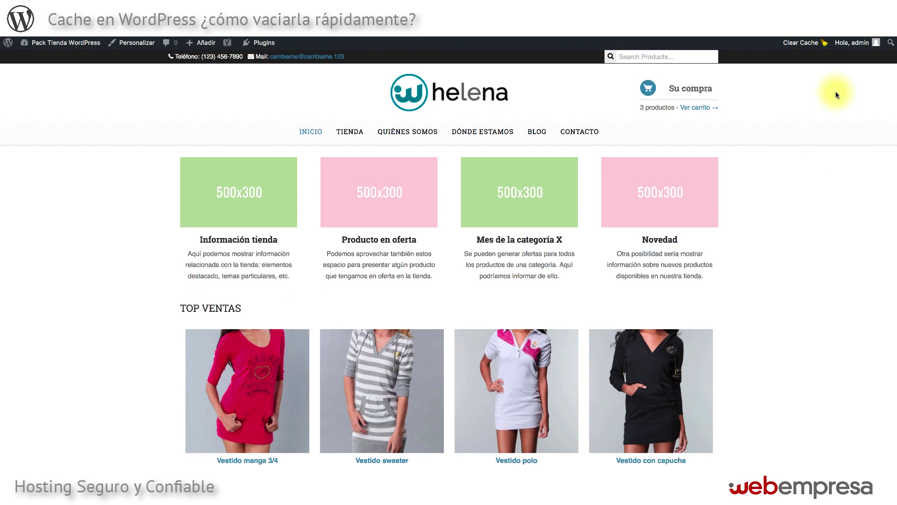
pyautogui.click(804, 46)
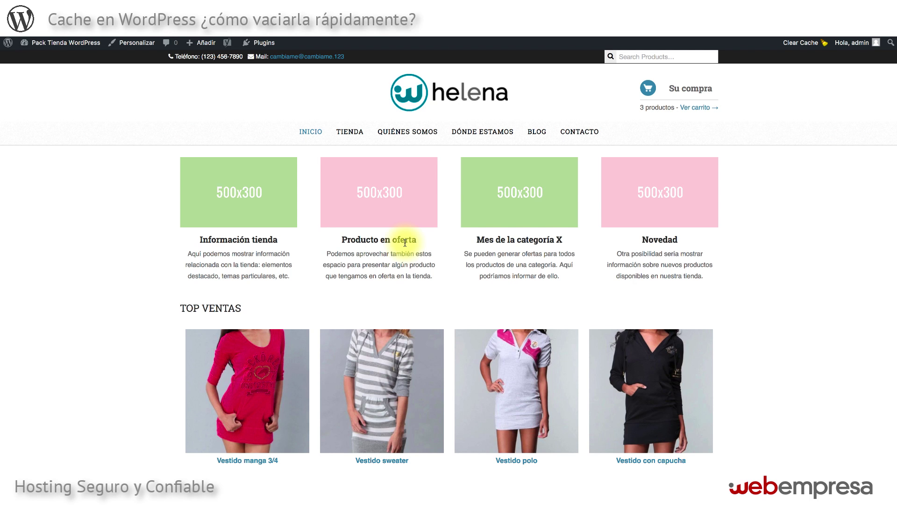
pyautogui.scroll(-10, 425, 266)
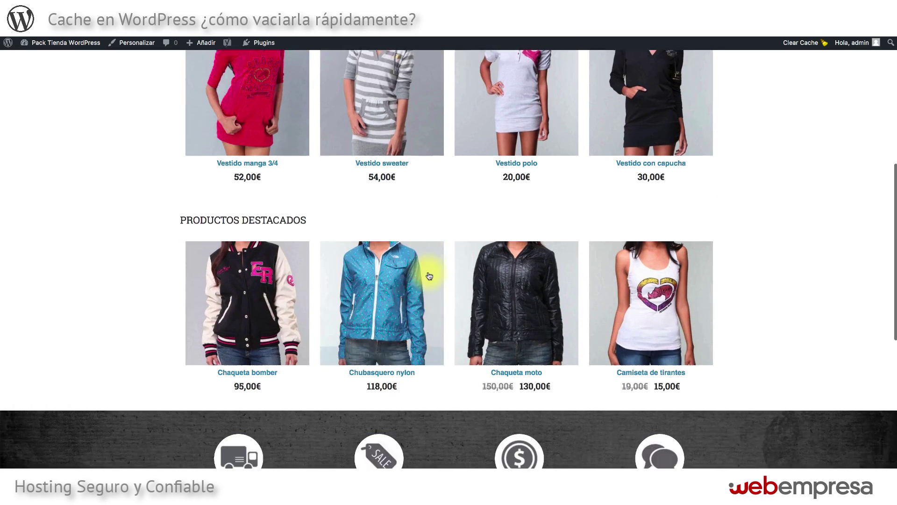
pyautogui.scroll(10, 426, 277)
pyautogui.scroll(1, 427, 271)
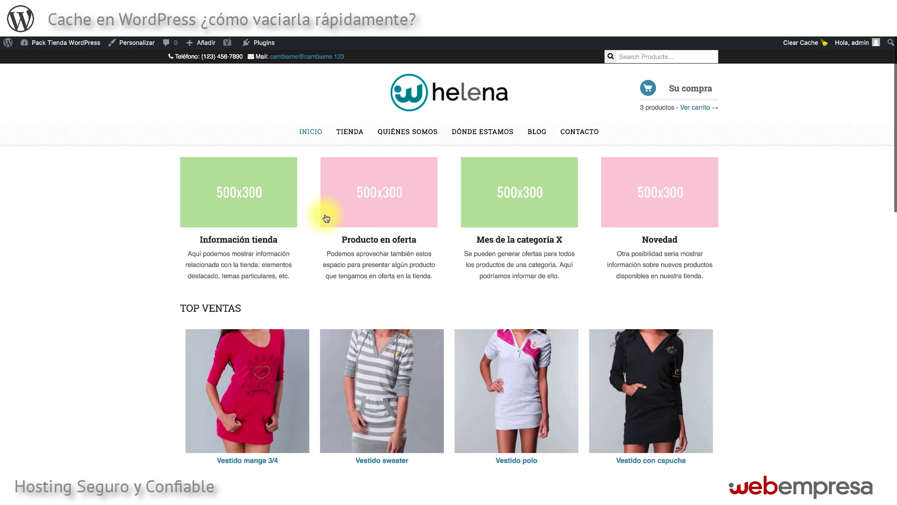
pyautogui.click(802, 45)
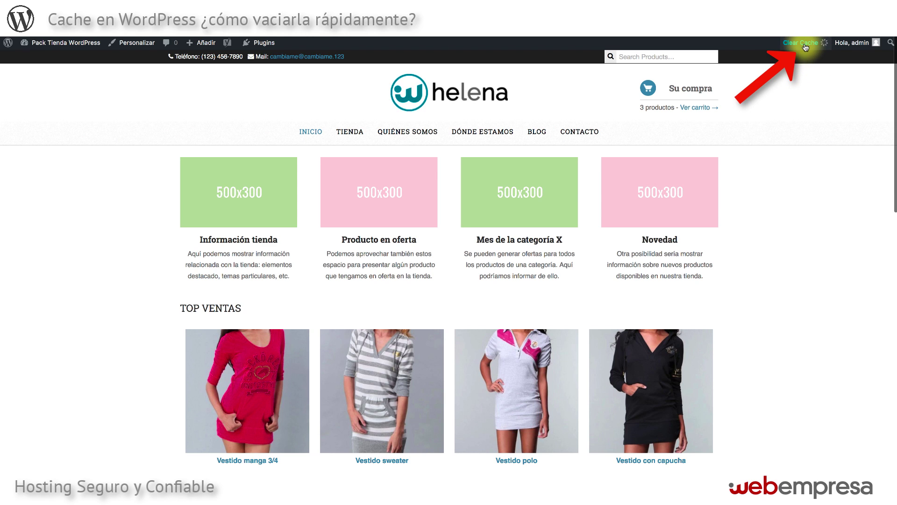
pyautogui.click(806, 46)
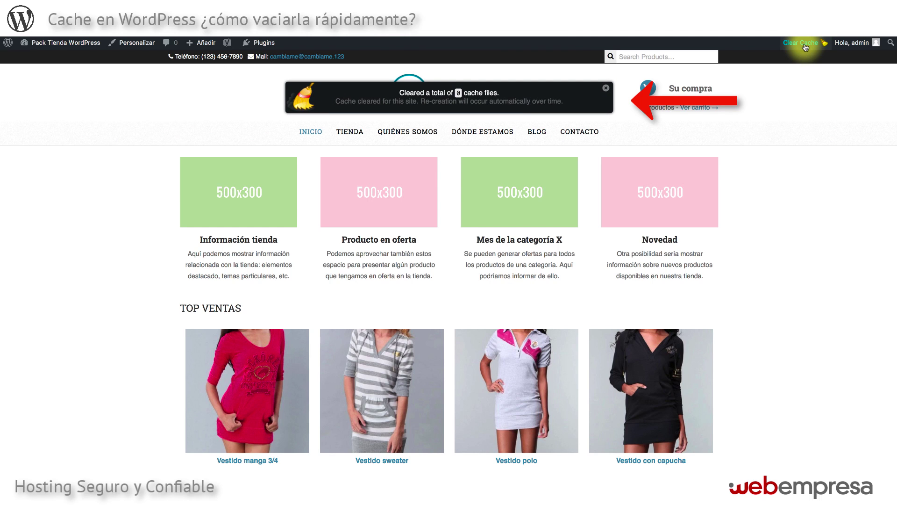